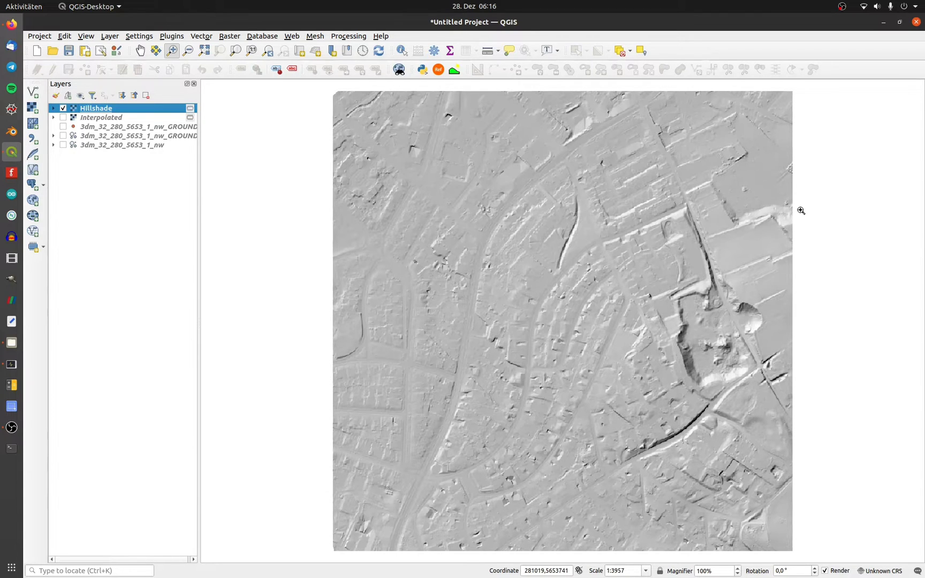
Step: Search the Processing Toolbox for 'fill' and pick the SAGA group of results
{"action": "left_click", "coordinate": [435, 51]}
{"action": "left_click", "coordinate": [722, 110]}
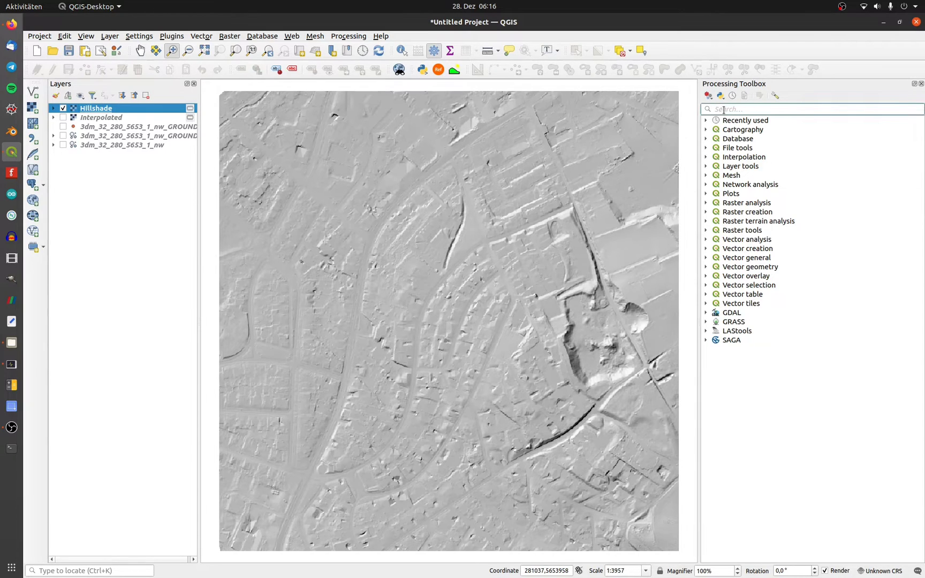
{"action": "type", "text": "fill"}
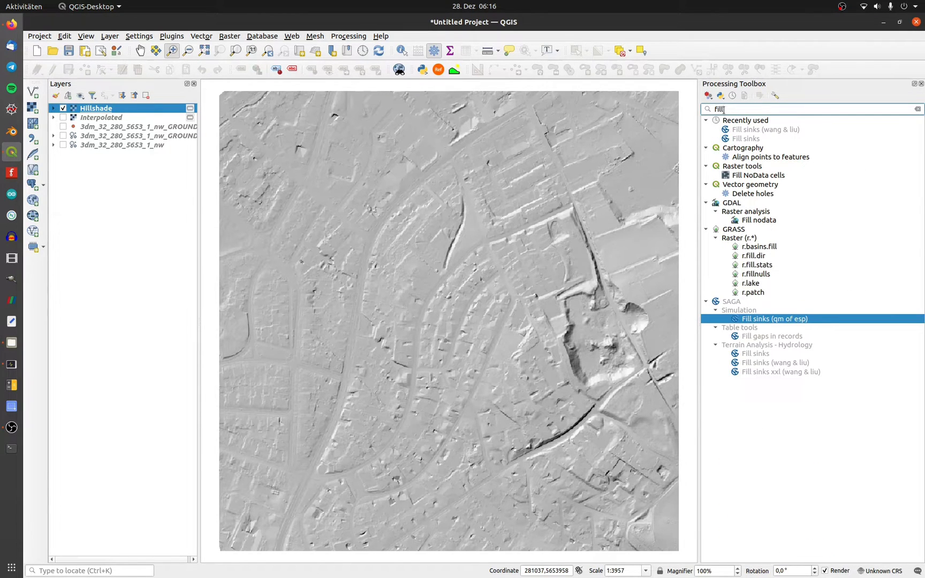
{"action": "left_click", "coordinate": [767, 302]}
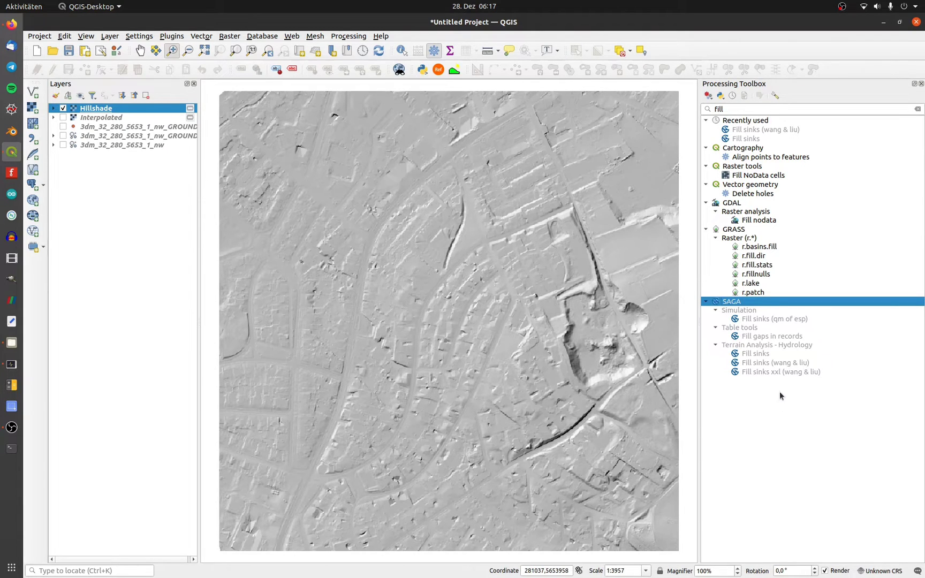
Step: Run SAGA Fill sinks with Interpolated as the input DEM
{"action": "double_click", "coordinate": [756, 354]}
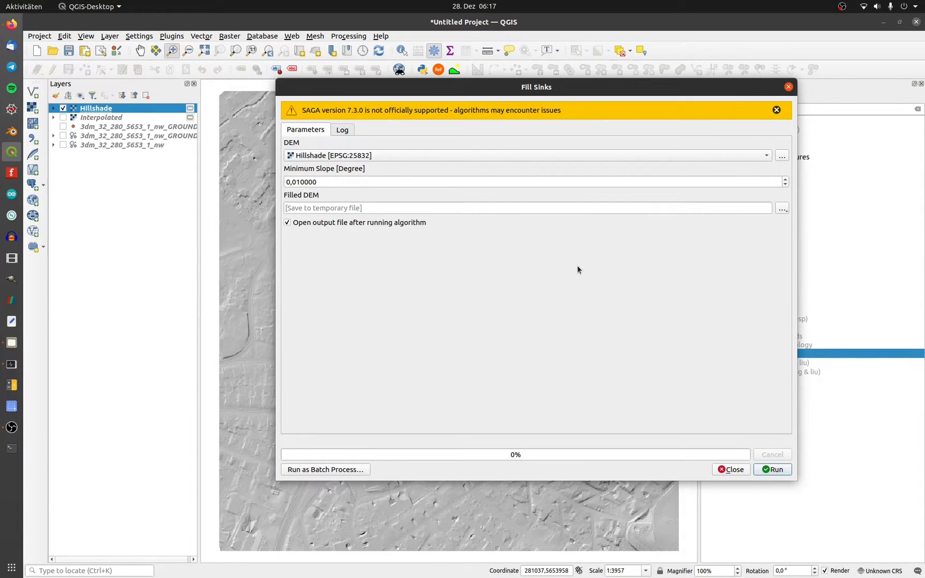
{"action": "left_click", "coordinate": [530, 156]}
{"action": "left_click", "coordinate": [525, 169]}
{"action": "left_click", "coordinate": [771, 471]}
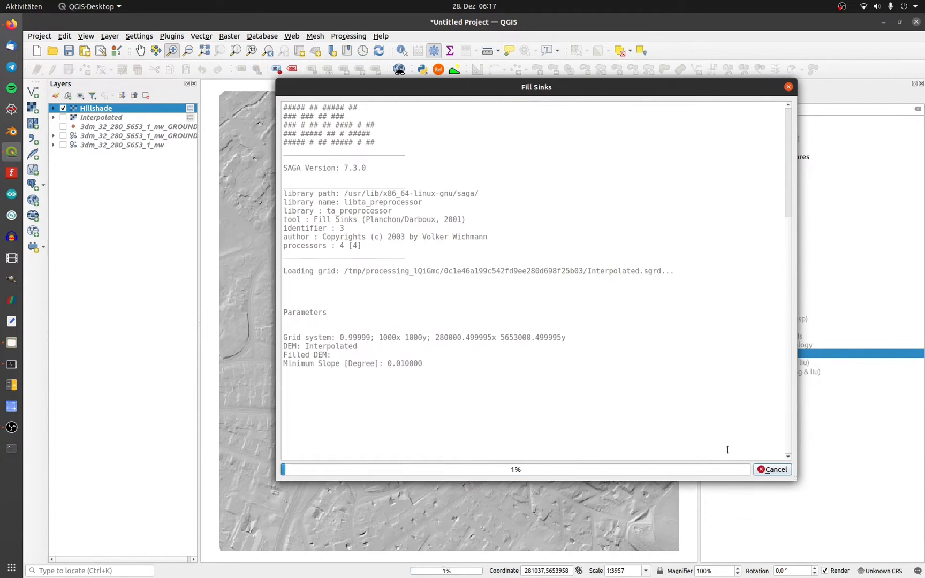
Step: Start renaming the new Filled DEM layer to Filled DEM_Fill_Sinks
{"action": "left_click", "coordinate": [693, 469]}
{"action": "right_click", "coordinate": [107, 108]}
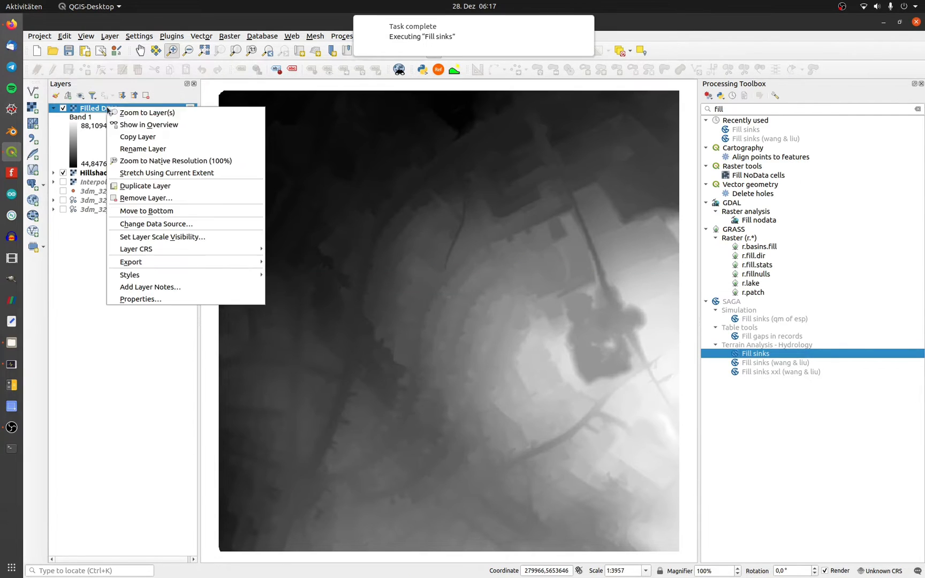
{"action": "left_click", "coordinate": [143, 147]}
{"action": "type", "text": "Filled DEM_Fil"}
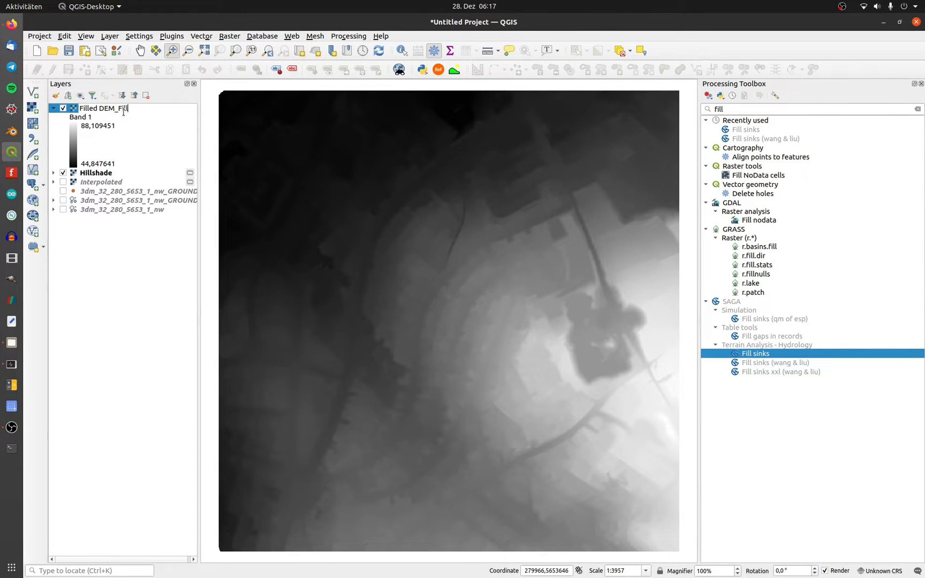
{"action": "type", "text": "_Sinks"}
Step: Confirm the Filled DEM_Fill_Sinks name and run Fill sinks (Wang & Liu) on Interpolated
{"action": "key", "text": "Return"}
{"action": "double_click", "coordinate": [775, 361]}
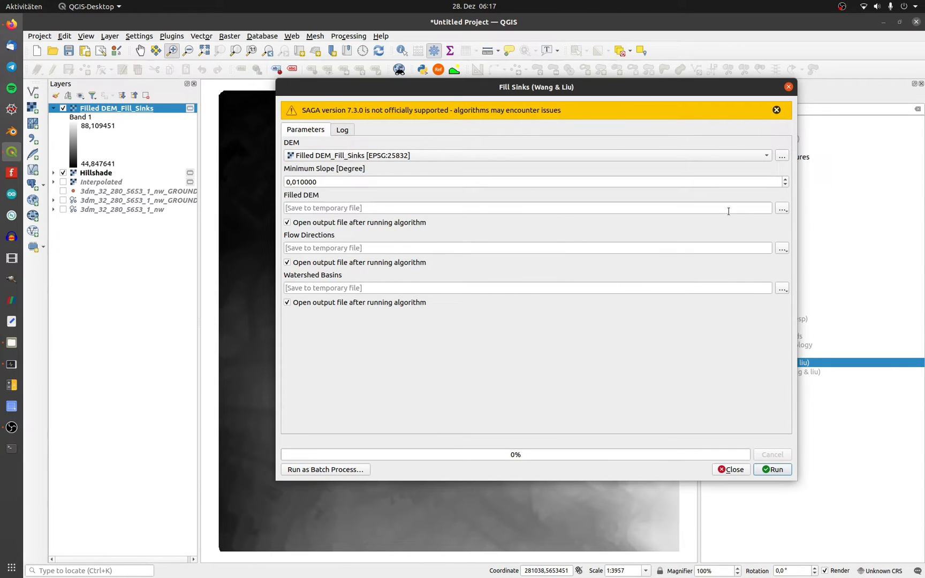
{"action": "left_click", "coordinate": [767, 157]}
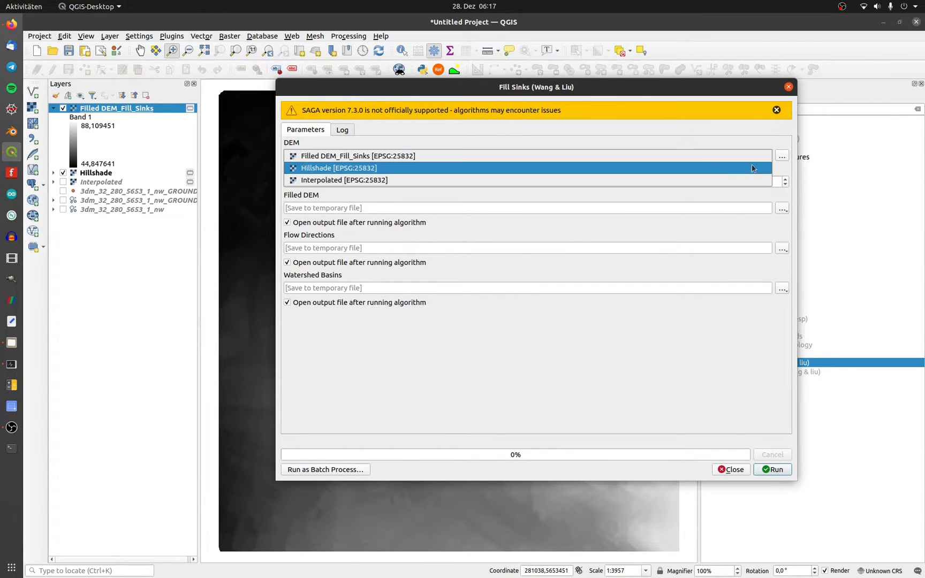
{"action": "left_click", "coordinate": [741, 178]}
{"action": "left_click", "coordinate": [779, 473]}
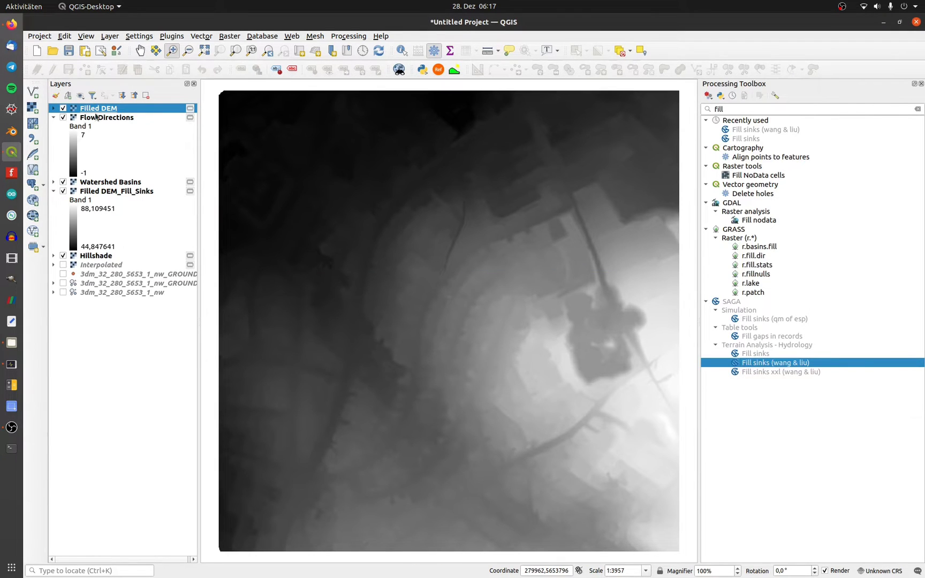
Step: Hide the Flow Directions and Watershed Basins outputs and rename the new layer Filled DEM_Wand_Liu
{"action": "left_click", "coordinate": [53, 117]}
{"action": "left_click", "coordinate": [63, 117]}
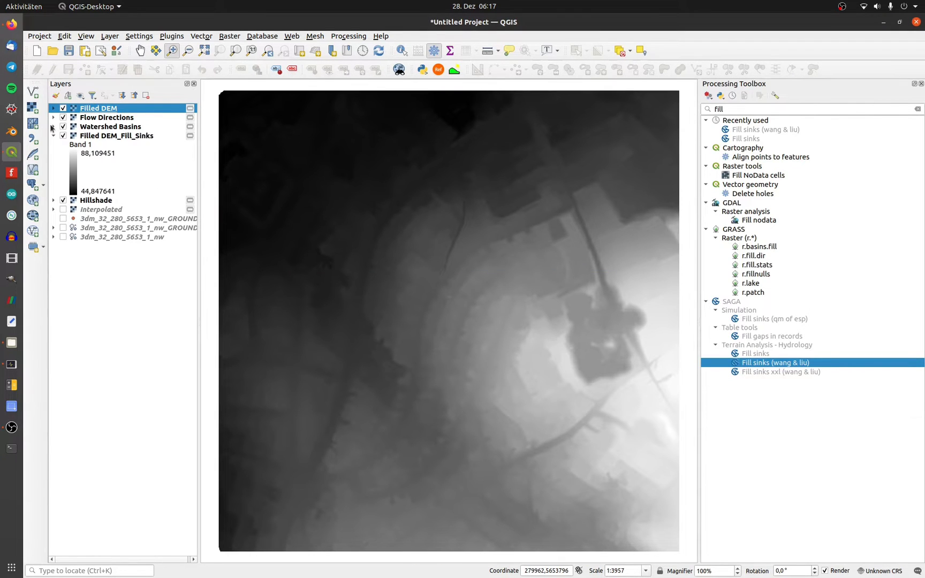
{"action": "right_click", "coordinate": [94, 108]}
{"action": "left_click", "coordinate": [144, 141]}
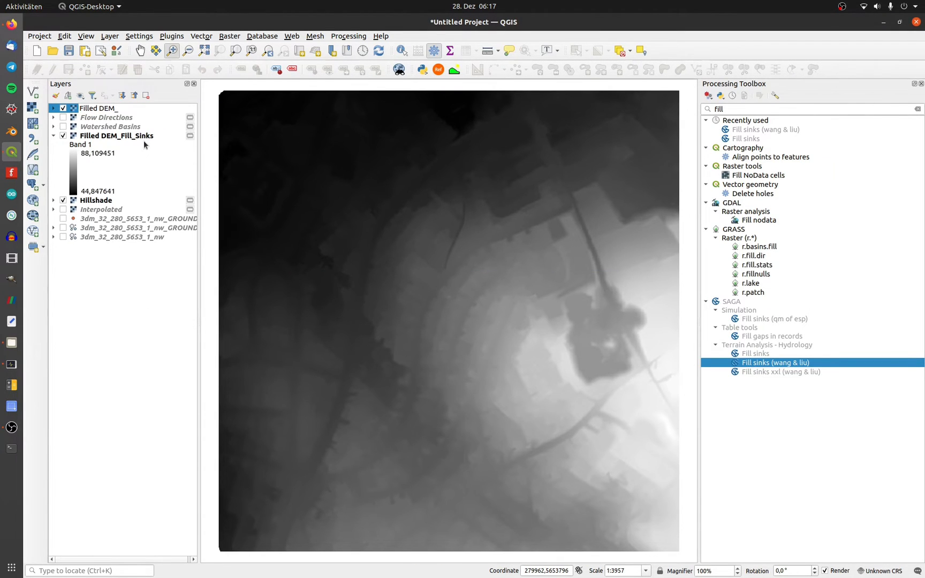
{"action": "type", "text": "_Wand_Liu"}
{"action": "key", "text": "Return"}
Step: Run Fill sinks XXL (Wang & Liu) on Interpolated after editing its Minimum Slope
{"action": "double_click", "coordinate": [781, 371]}
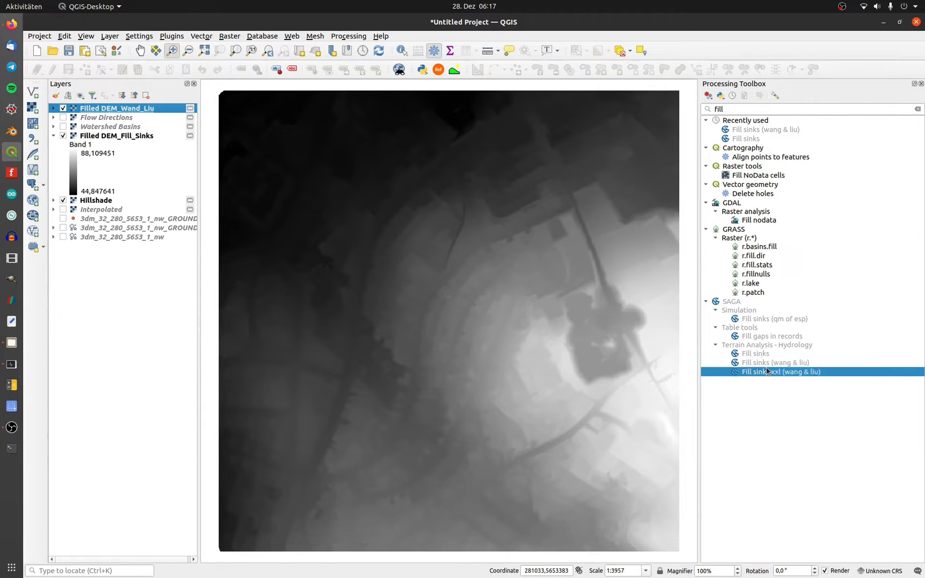
{"action": "left_click", "coordinate": [294, 182]}
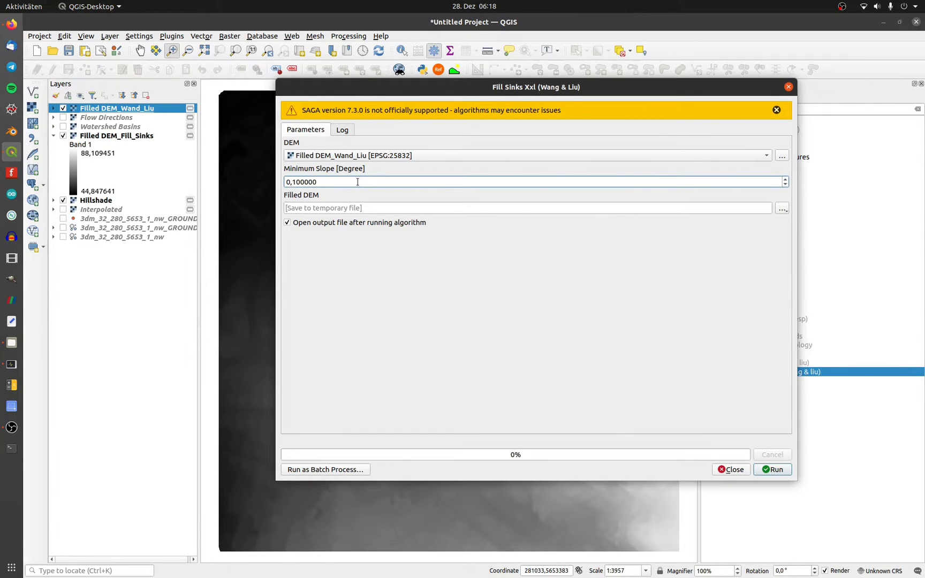
{"action": "left_click", "coordinate": [435, 156]}
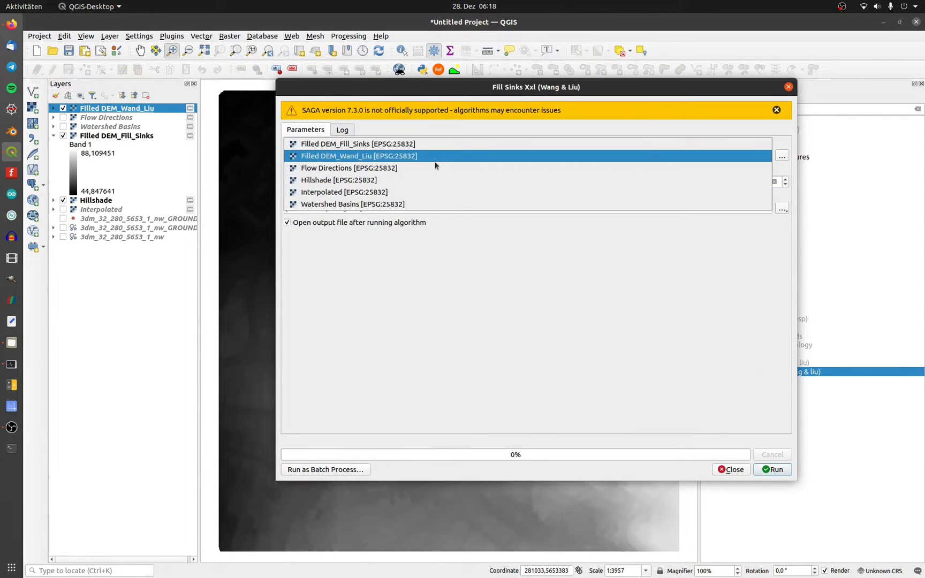
{"action": "left_click", "coordinate": [435, 193]}
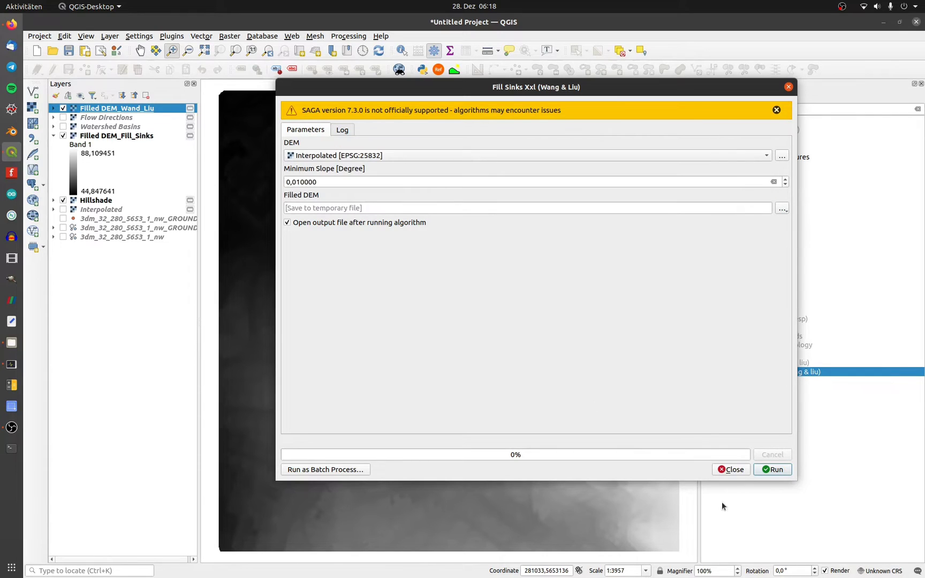
{"action": "left_click", "coordinate": [774, 469]}
Step: Rename the newest filled layer to Filled DEM_Wang_Liu_XXL
{"action": "right_click", "coordinate": [98, 108]}
{"action": "left_click", "coordinate": [143, 149]}
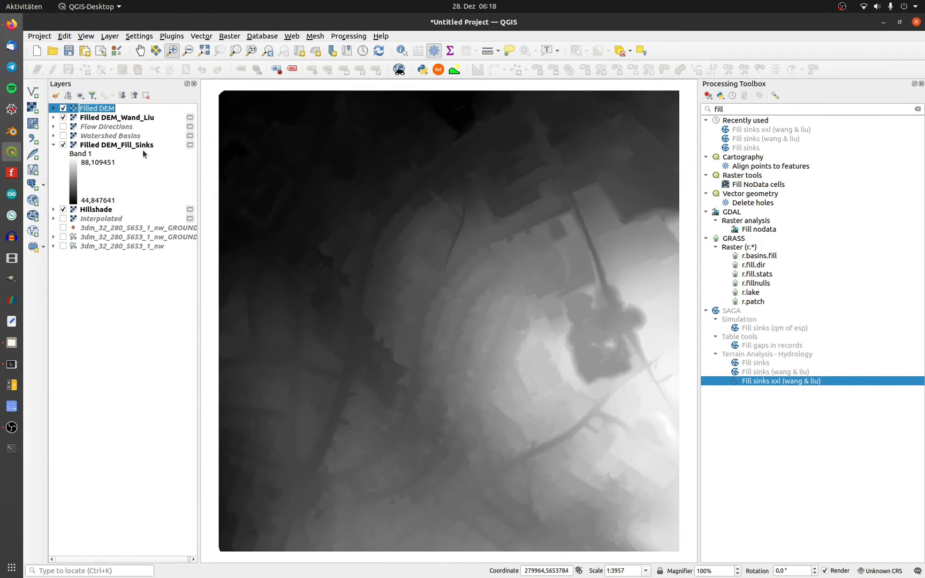
{"action": "key", "text": "End"}
{"action": "type", "text": "_Wang_Liu_XXL"}
{"action": "key", "text": "Return"}
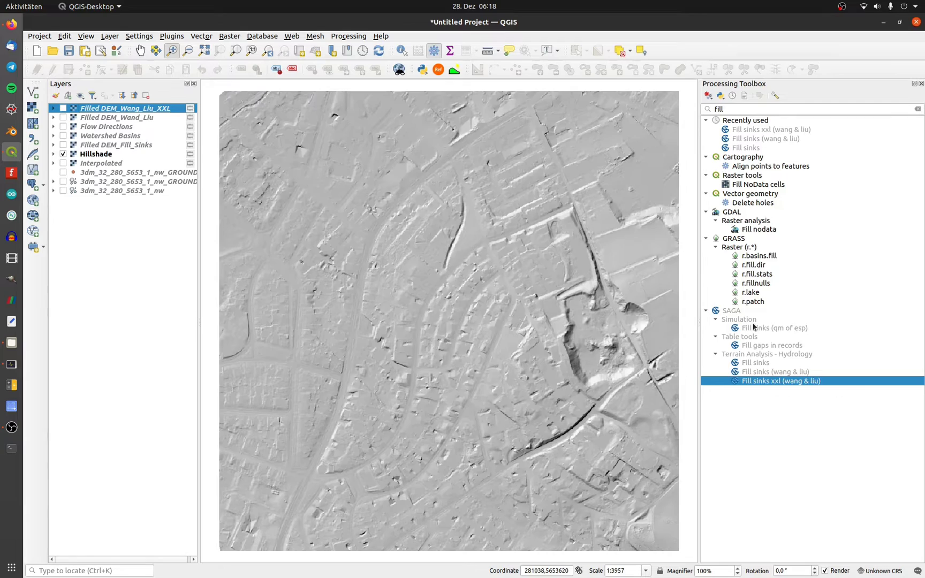
Step: Run Fill sinks (Qm of Esp) with Interpolated as the input DEM
{"action": "double_click", "coordinate": [754, 327]}
{"action": "left_click", "coordinate": [435, 156]}
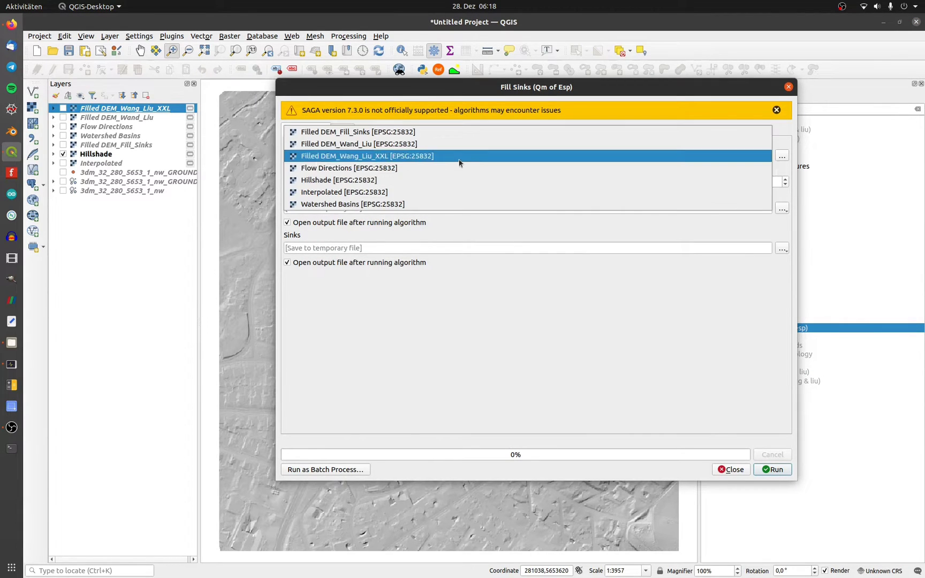
{"action": "left_click", "coordinate": [378, 187]}
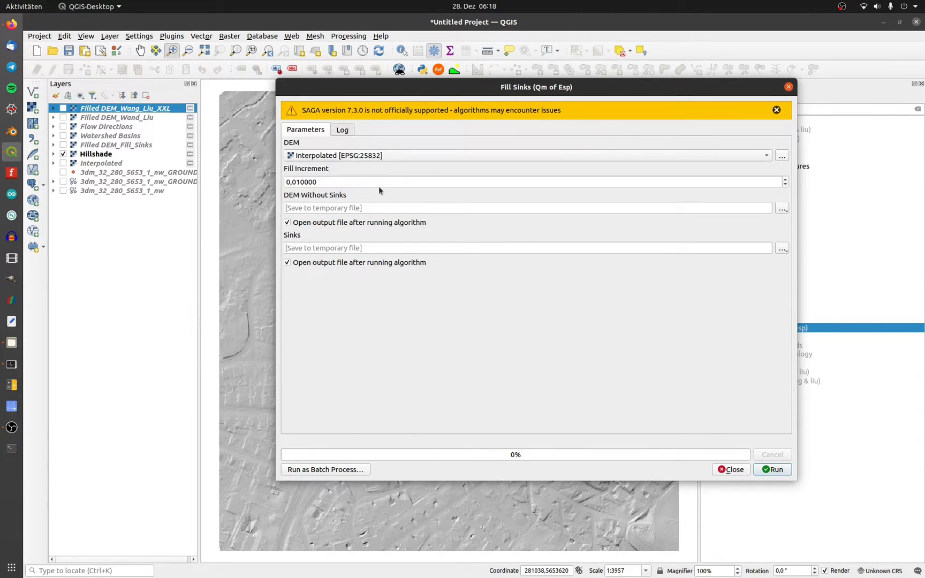
{"action": "left_click", "coordinate": [773, 469]}
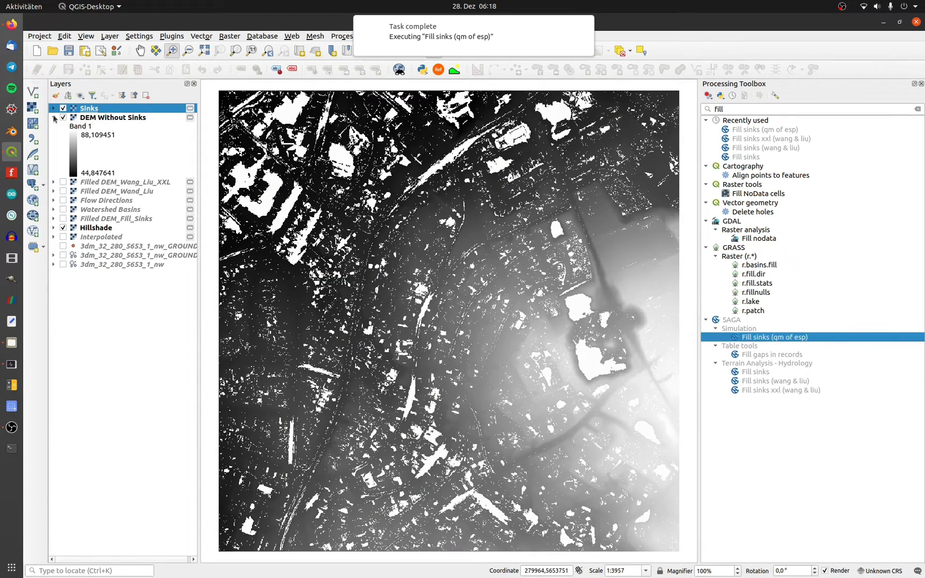
Step: Collapse the new legends, hide Sinks, keep DEM Without Sinks visible, and select Hillshade
{"action": "left_click", "coordinate": [54, 116]}
{"action": "left_click", "coordinate": [53, 108]}
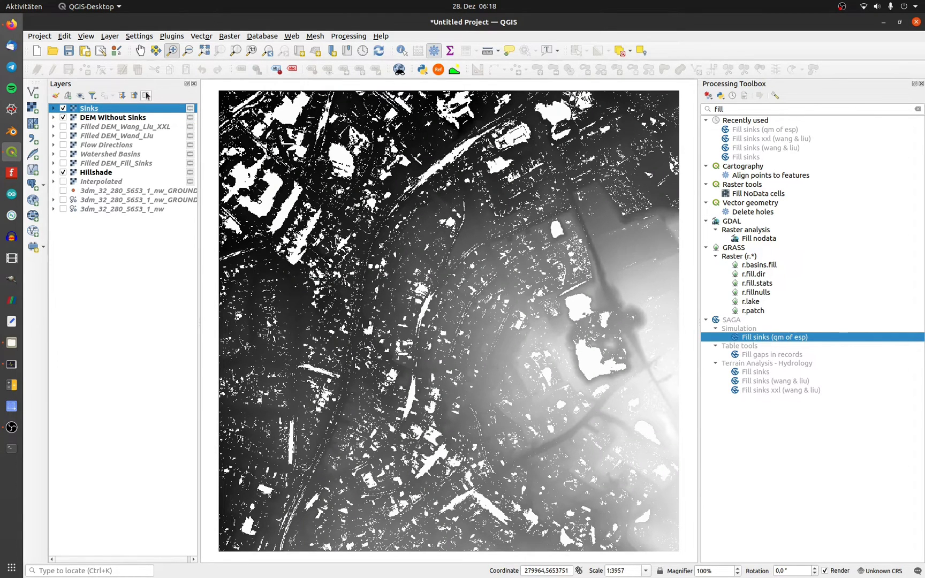
{"action": "left_click", "coordinate": [63, 108]}
{"action": "left_click", "coordinate": [63, 117]}
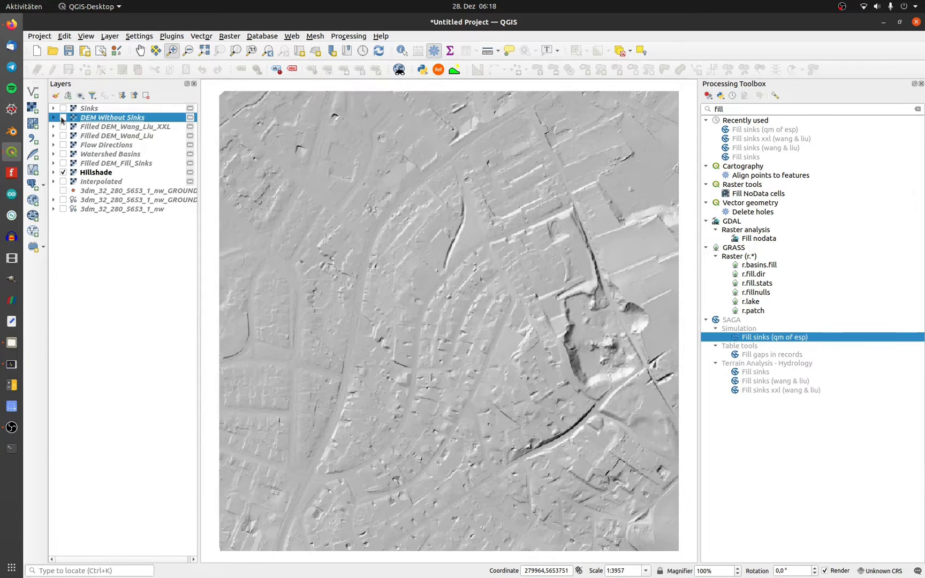
{"action": "left_click", "coordinate": [63, 117]}
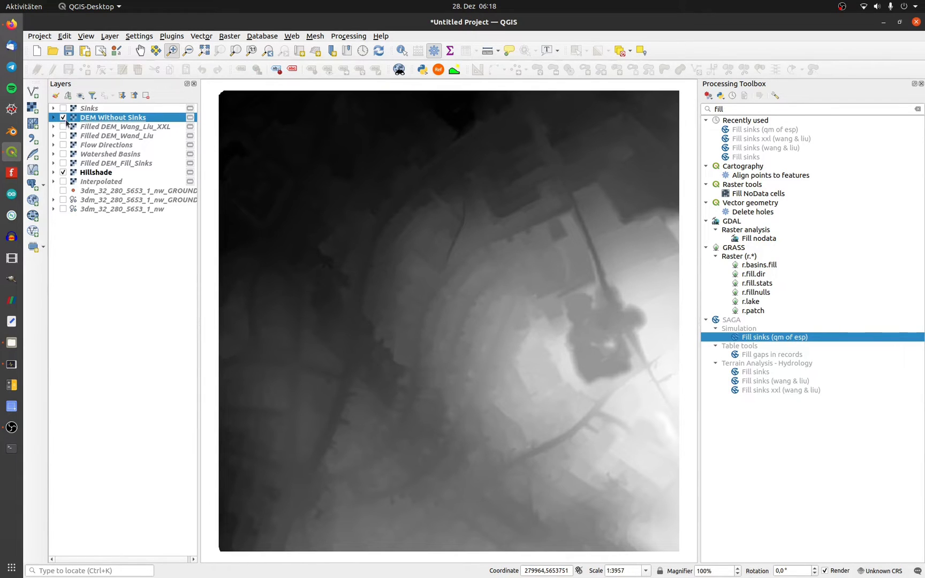
{"action": "left_click", "coordinate": [108, 174]}
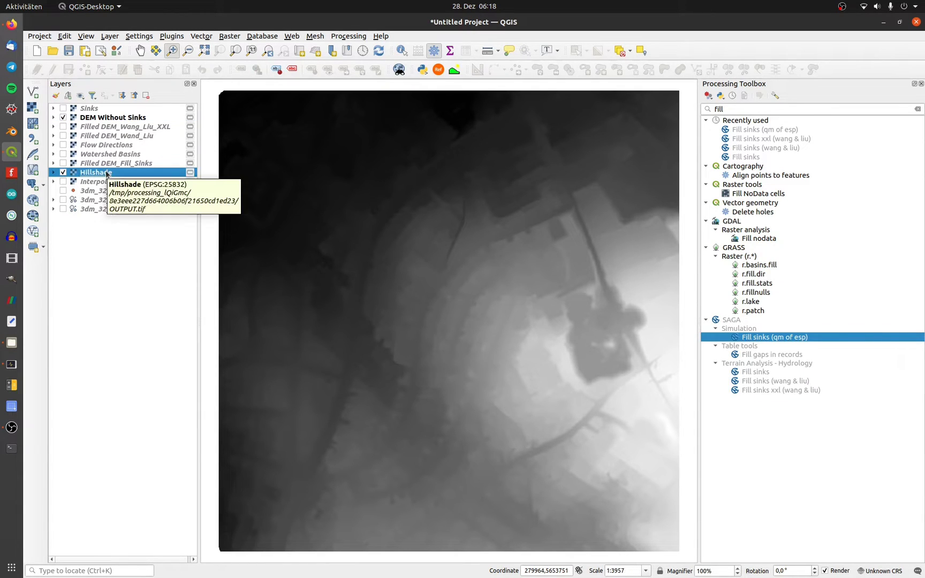
Step: Compute Fill_Sinks as "Filled DEM_Fill_Sinks@1" minus "Interpolated@1" in the Raster Calculator
{"action": "left_click", "coordinate": [229, 36]}
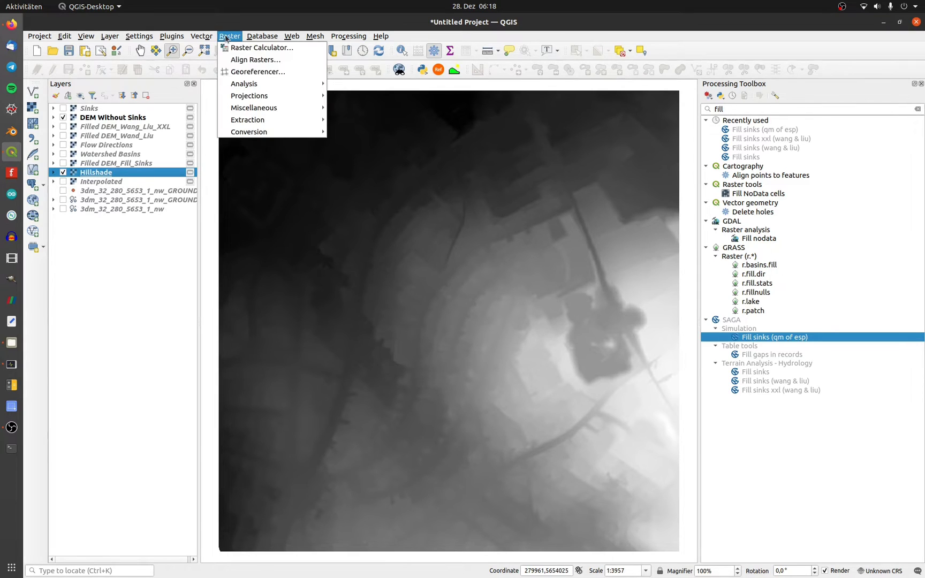
{"action": "left_click", "coordinate": [231, 48]}
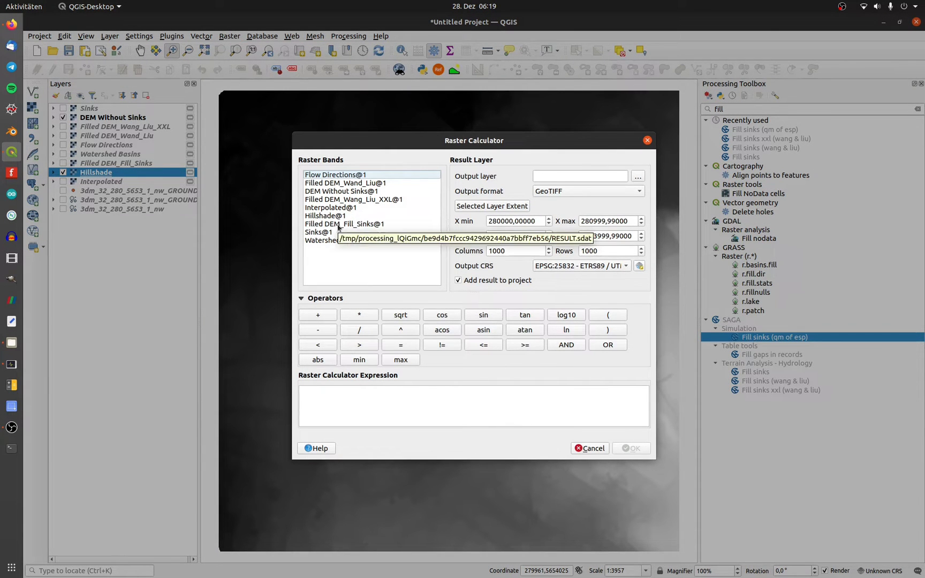
{"action": "double_click", "coordinate": [340, 224]}
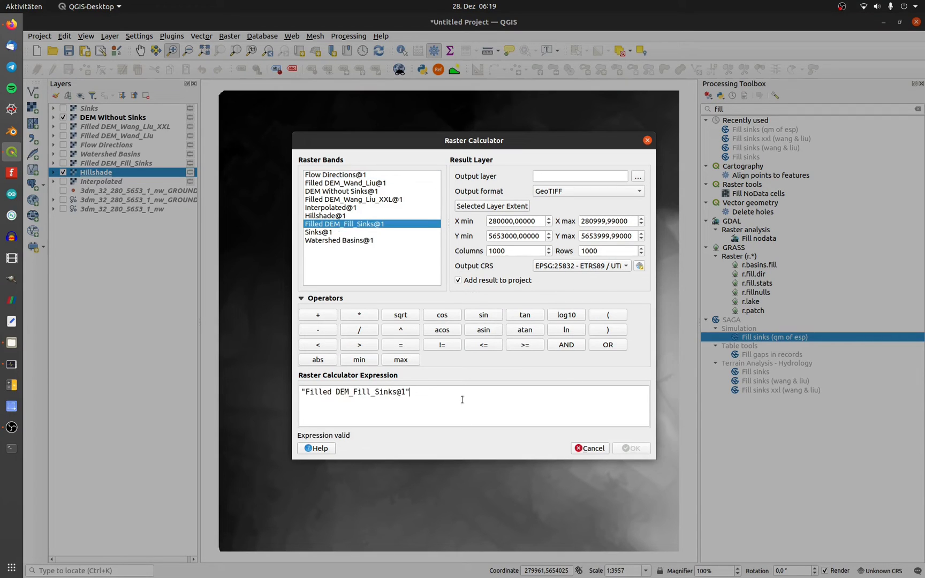
{"action": "type", "text": "-"}
{"action": "double_click", "coordinate": [325, 208]}
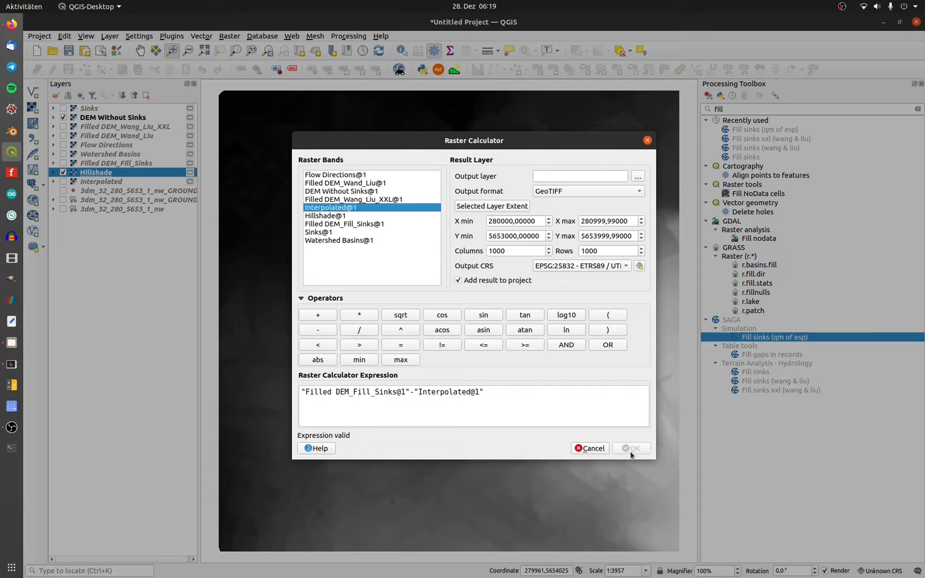
{"action": "left_click", "coordinate": [639, 177]}
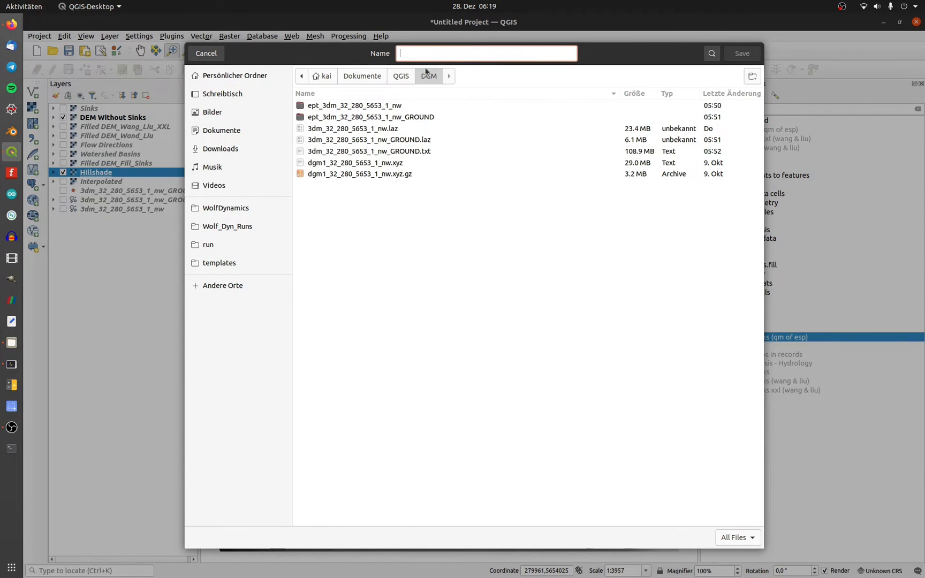
{"action": "type", "text": "Fill_Sinks"}
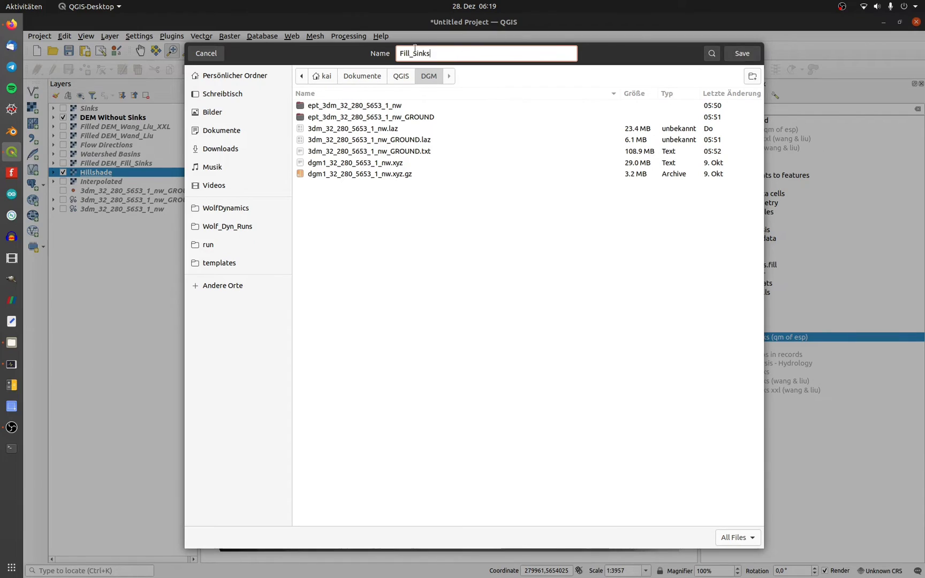
{"action": "left_click", "coordinate": [741, 53]}
{"action": "left_click", "coordinate": [631, 448]}
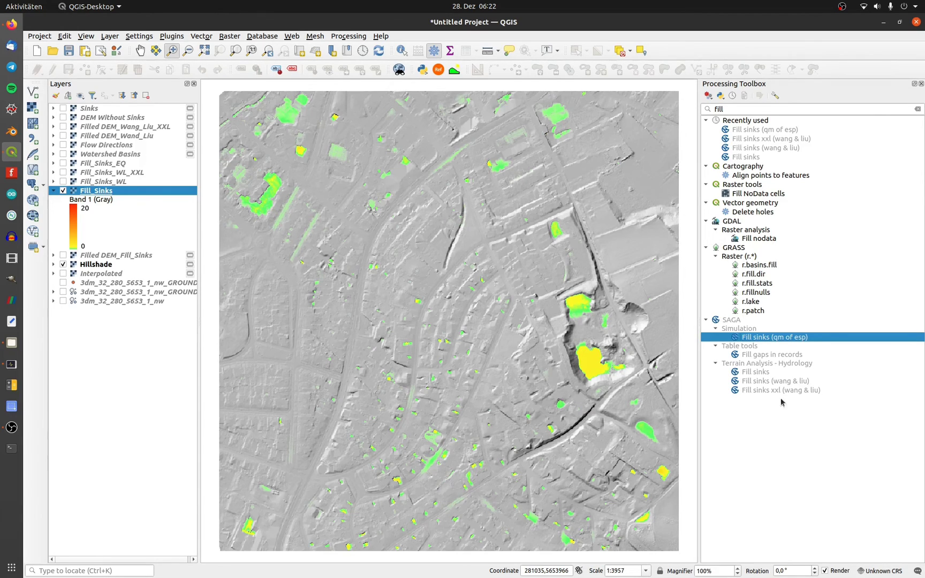
Step: Run the hydrology Fill sinks tool with a minimum slope of 0.1
{"action": "double_click", "coordinate": [766, 373]}
{"action": "left_click_drag", "start_coordinate": [322, 181], "coordinate": [291, 183]}
{"action": "type", "text": "1"}
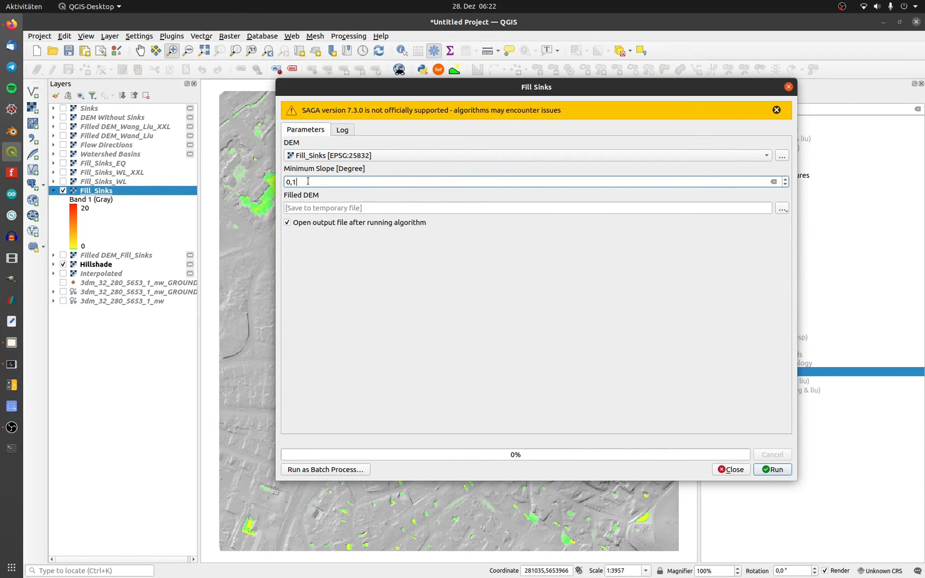
{"action": "left_click", "coordinate": [770, 470]}
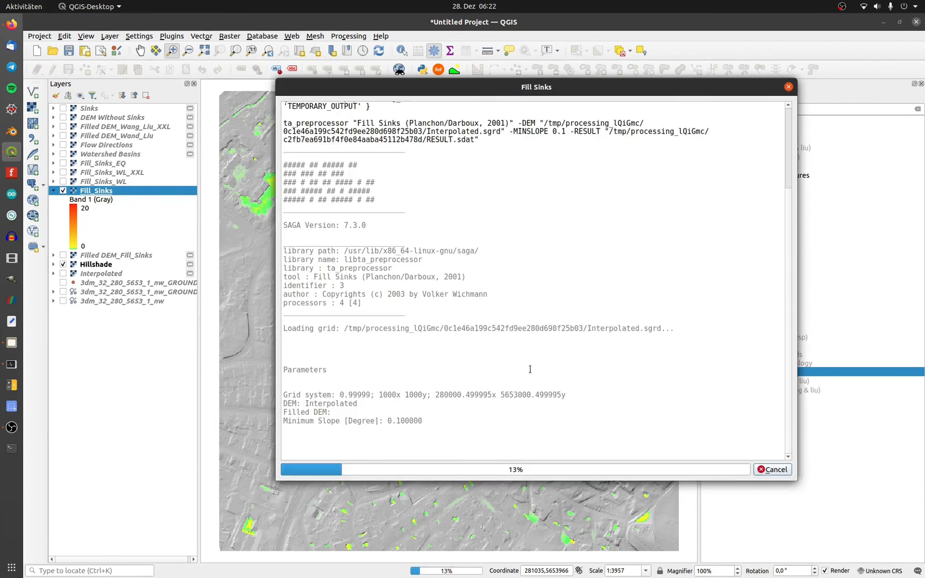